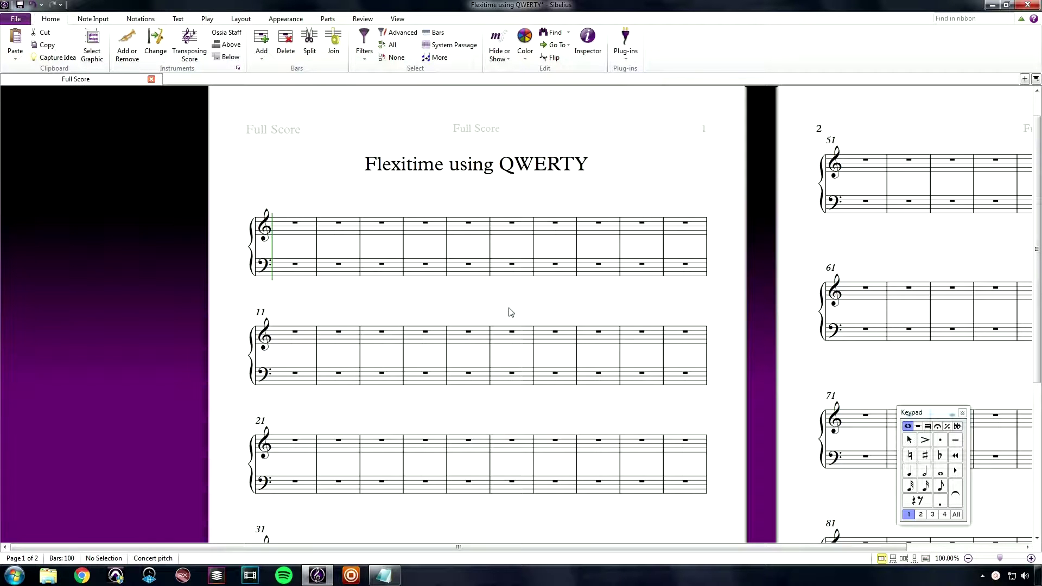
On the View tab, toggle the Keyboard panel on and off twice, leaving it hidden.
left_click(397, 20)
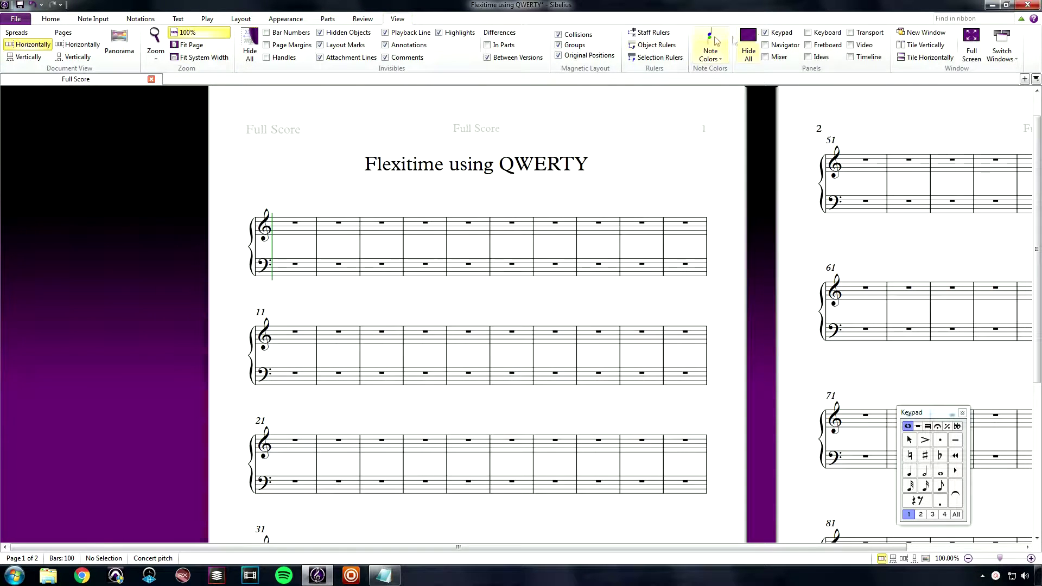
left_click(809, 33)
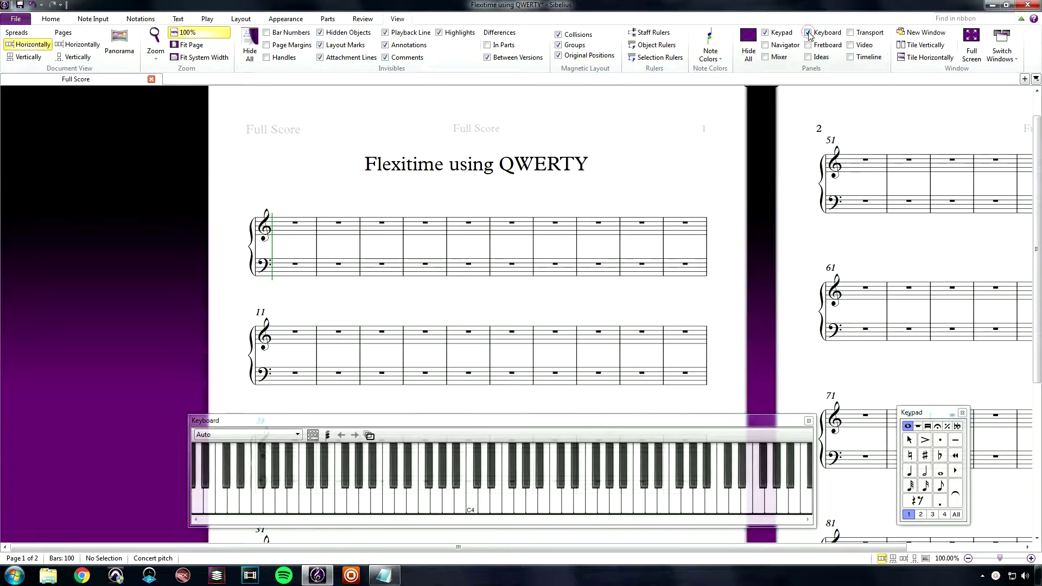
left_click(809, 33)
left_click(809, 34)
left_click(809, 34)
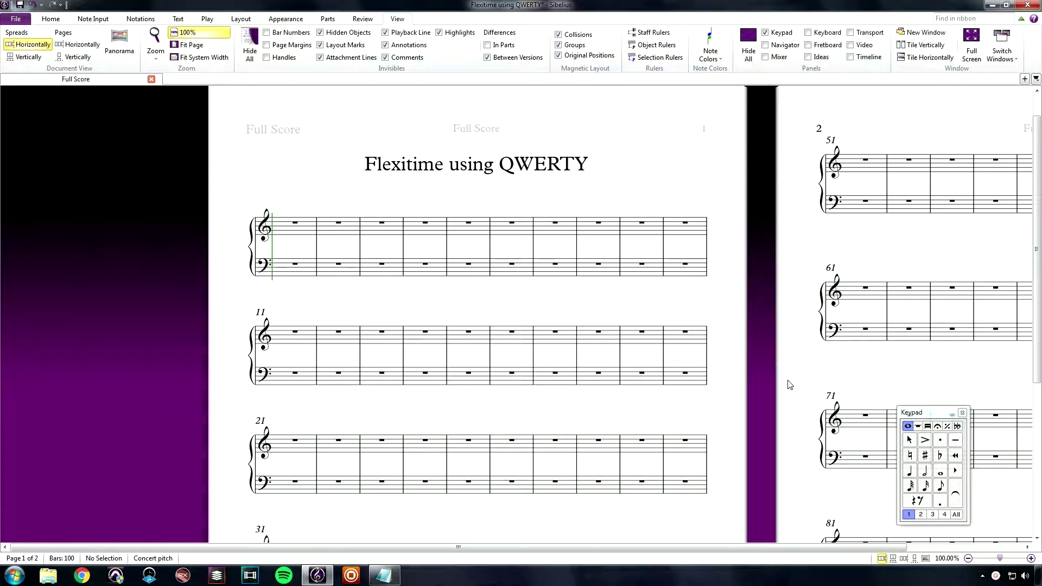
Reopen the Keyboard panel with Ctrl+Alt+B and switch it to QWERTY input mode.
key("ctrl+alt+b")
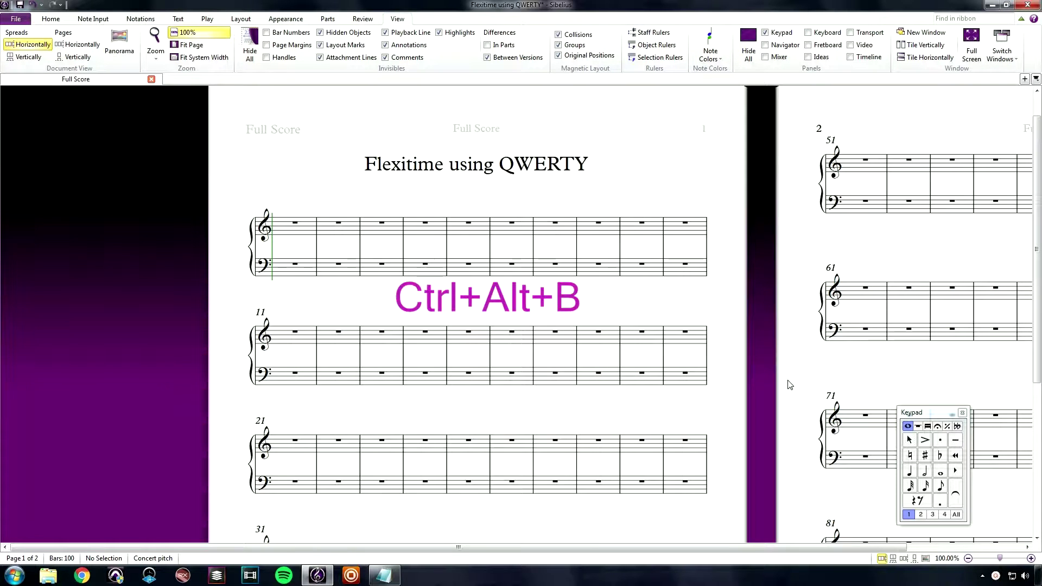
key("ctrl+alt+b")
key("ctrl+alt+b")
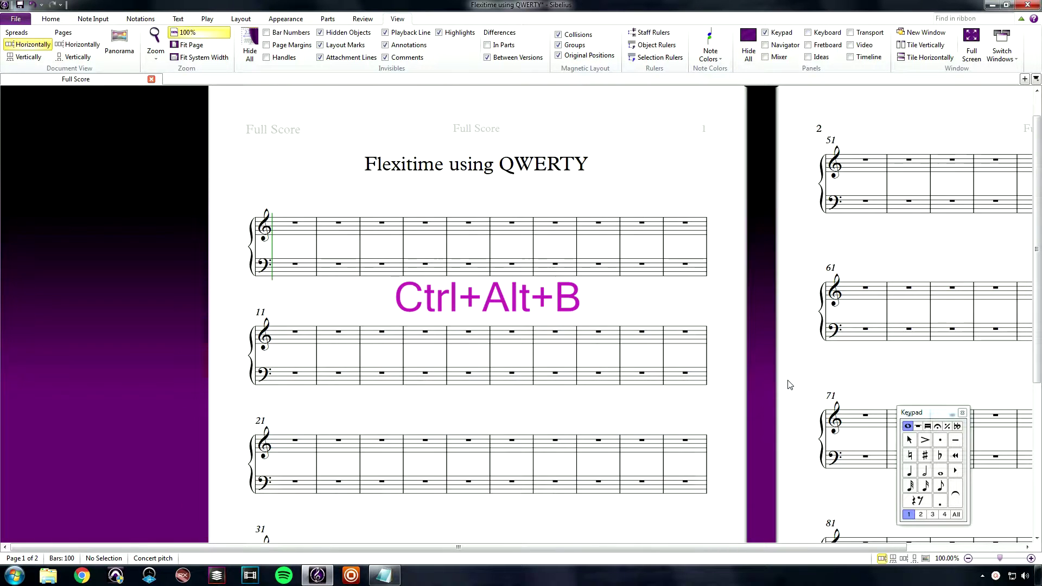
key("ctrl+alt+b")
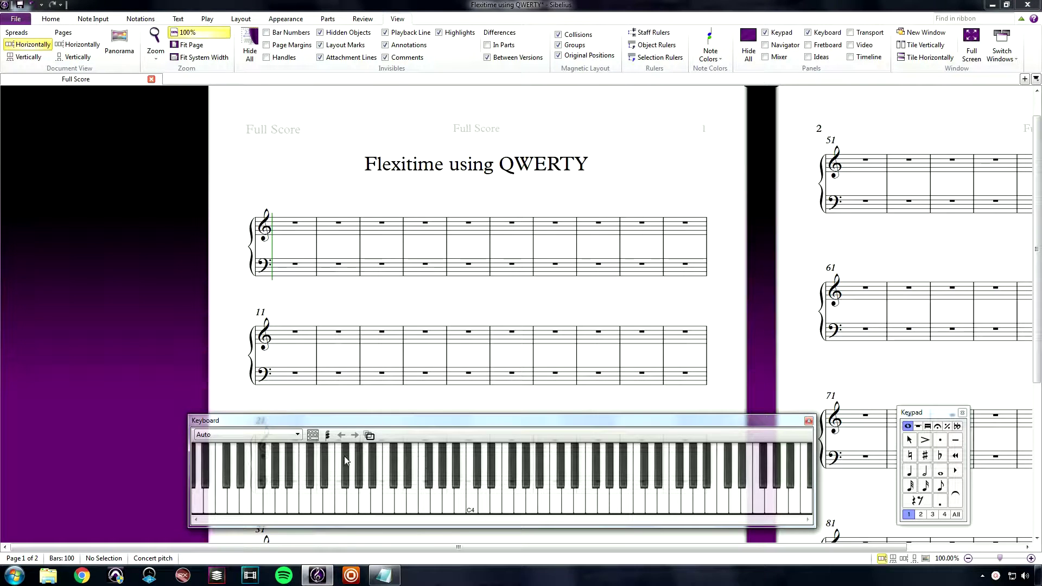
left_click(314, 436)
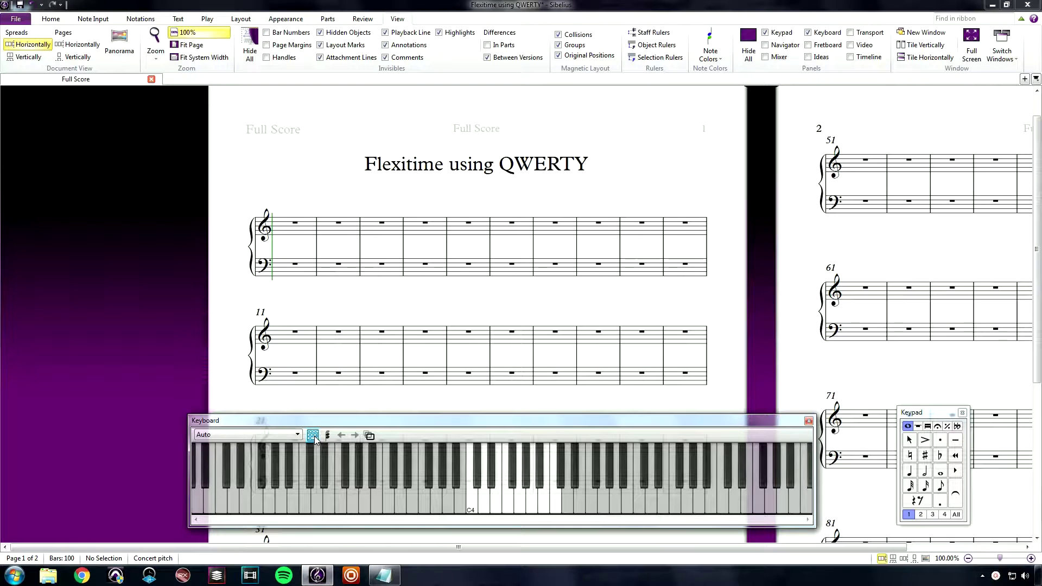
Test F4, G4 and G#4 from the computer keys F, G and Y.
key("f")
key("g")
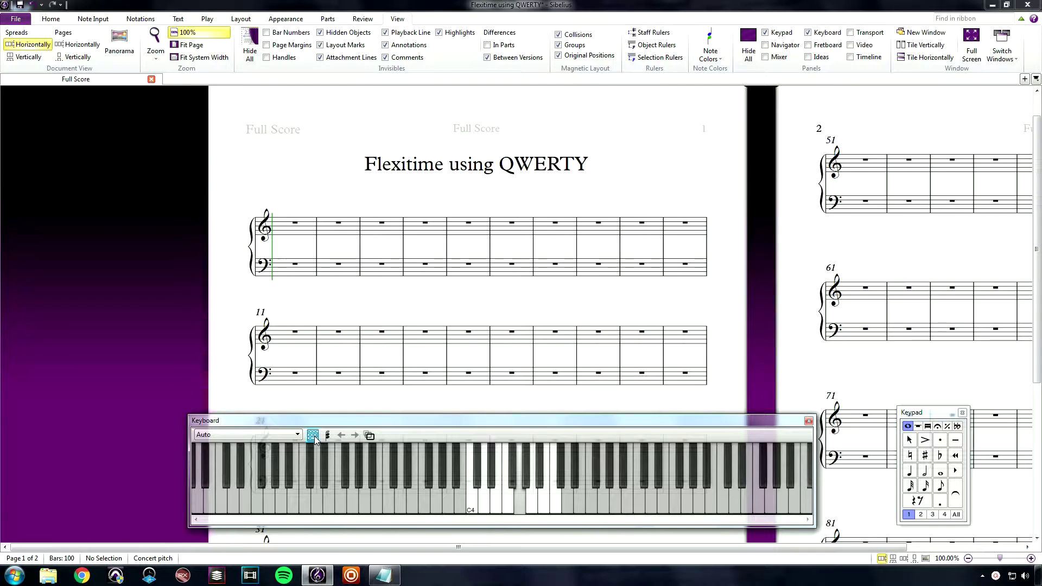
key("y")
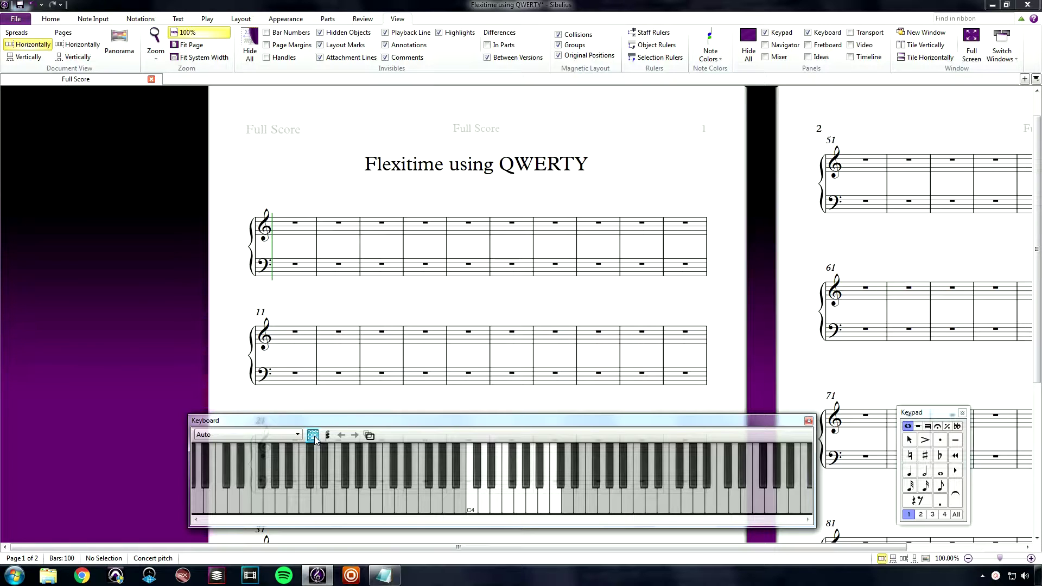
Turn on Filter Keys in Control Panel's Ease of Access keyboard settings and apply.
left_click(15, 580)
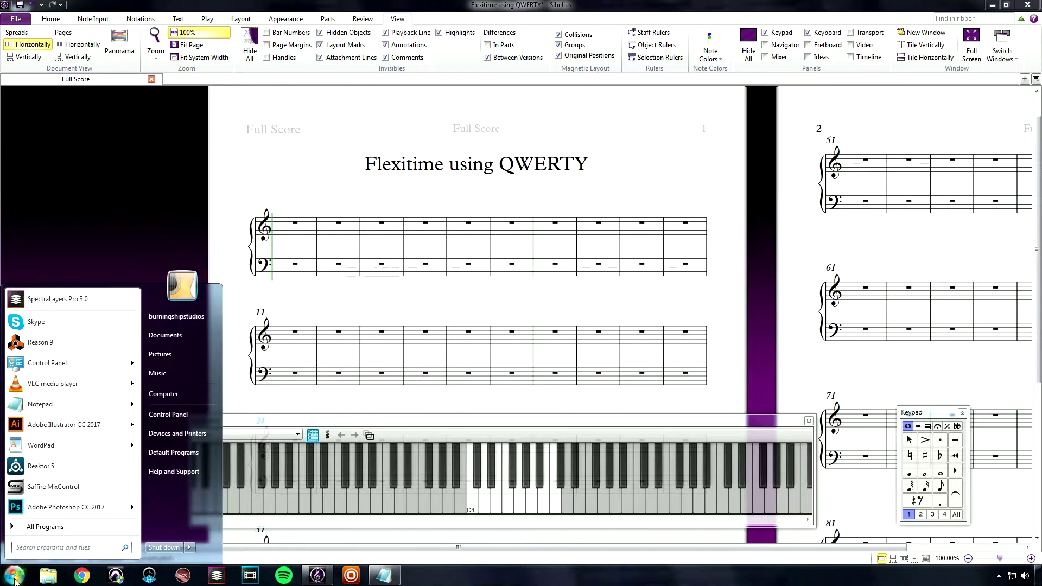
left_click(167, 415)
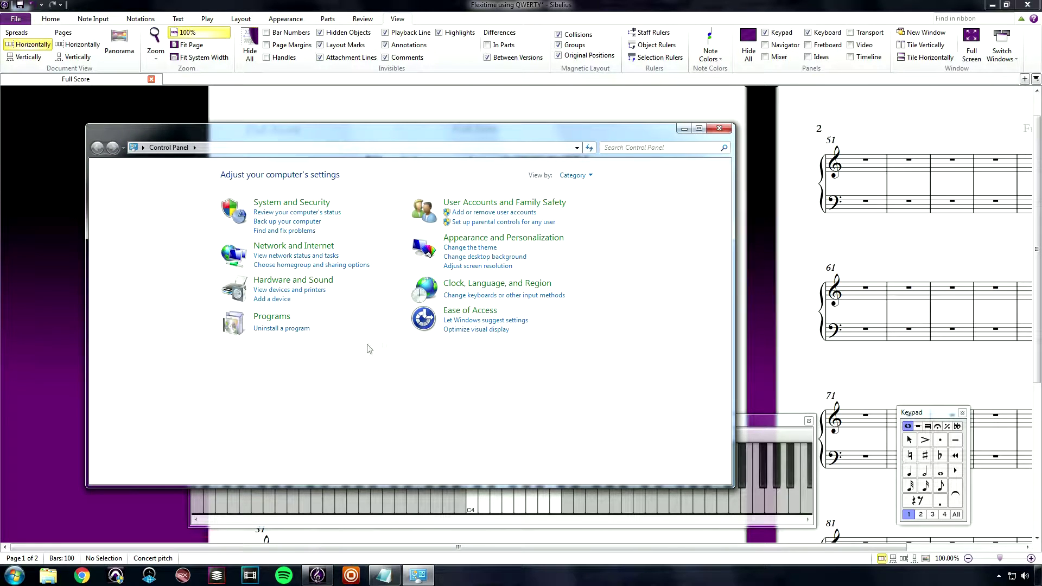
left_click(480, 313)
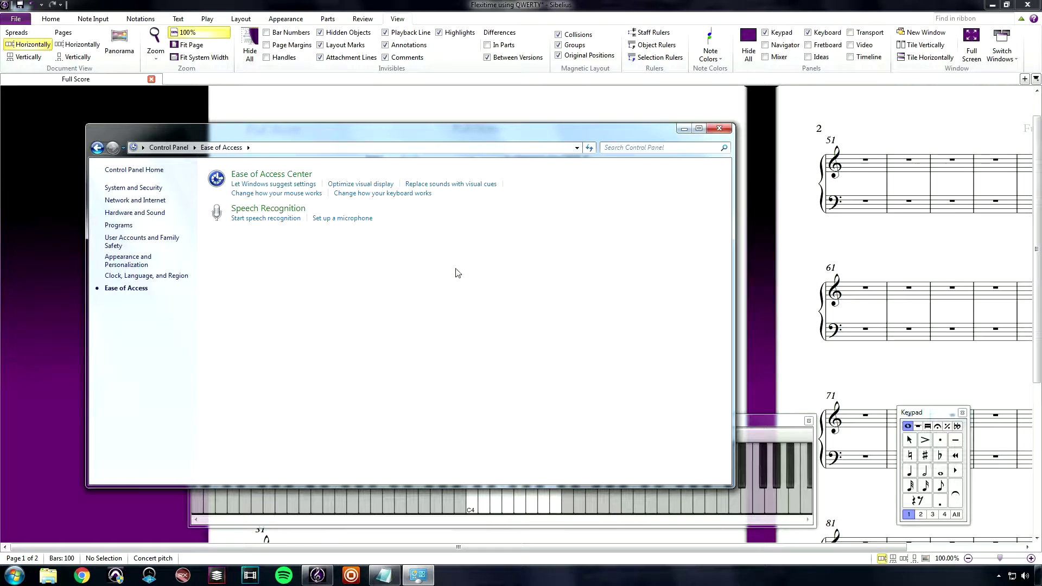
left_click(389, 193)
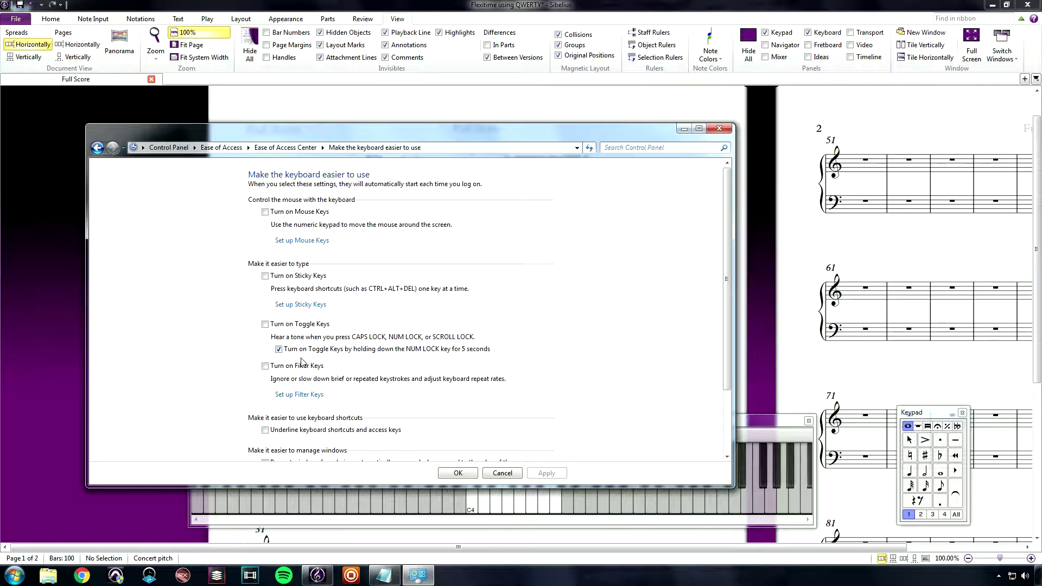
left_click(265, 366)
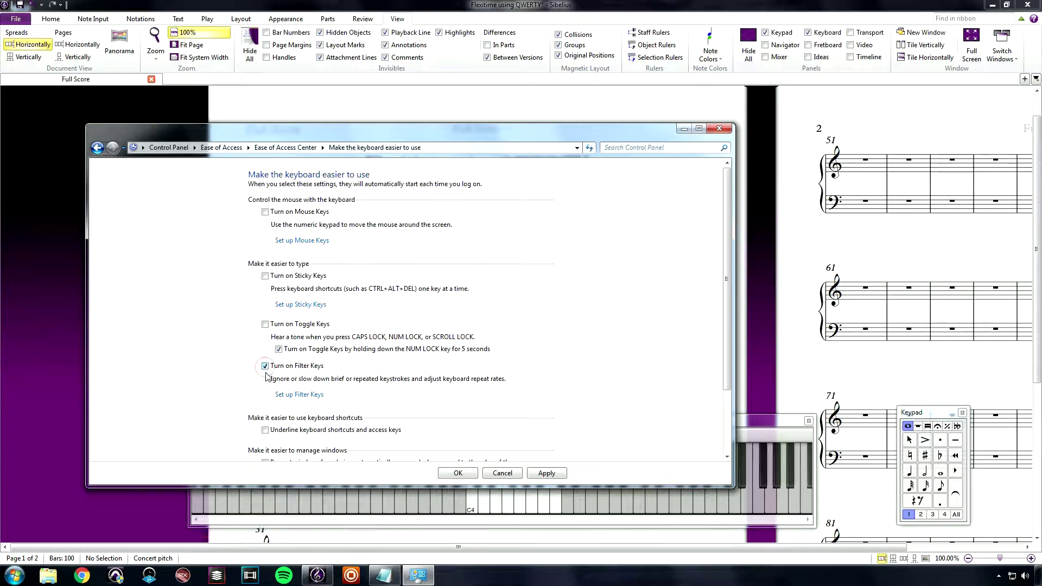
left_click(549, 474)
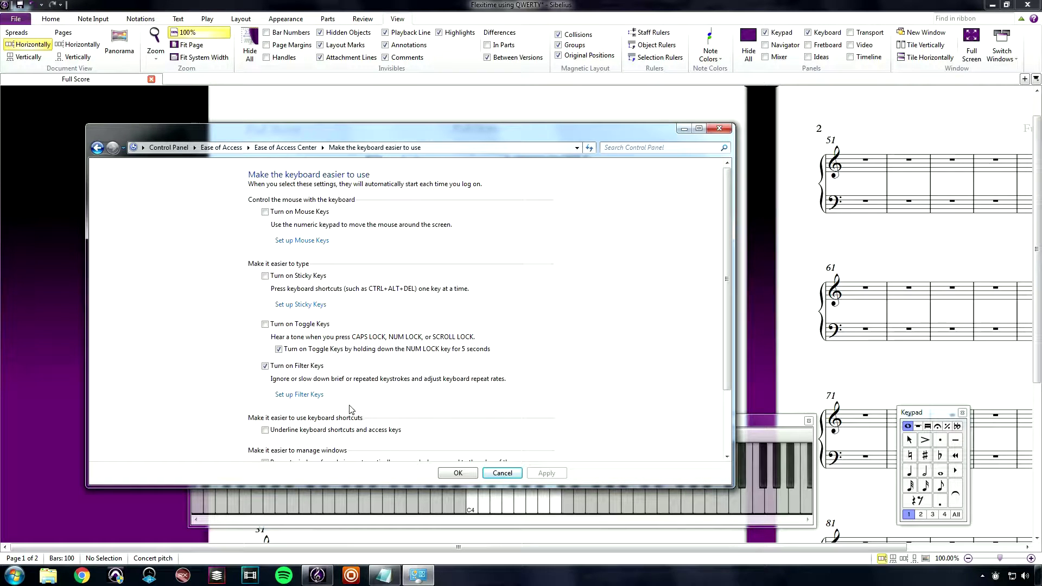
Set Filter Keys to ignore all repeated keystrokes, apply, and close Control Panel.
left_click(312, 396)
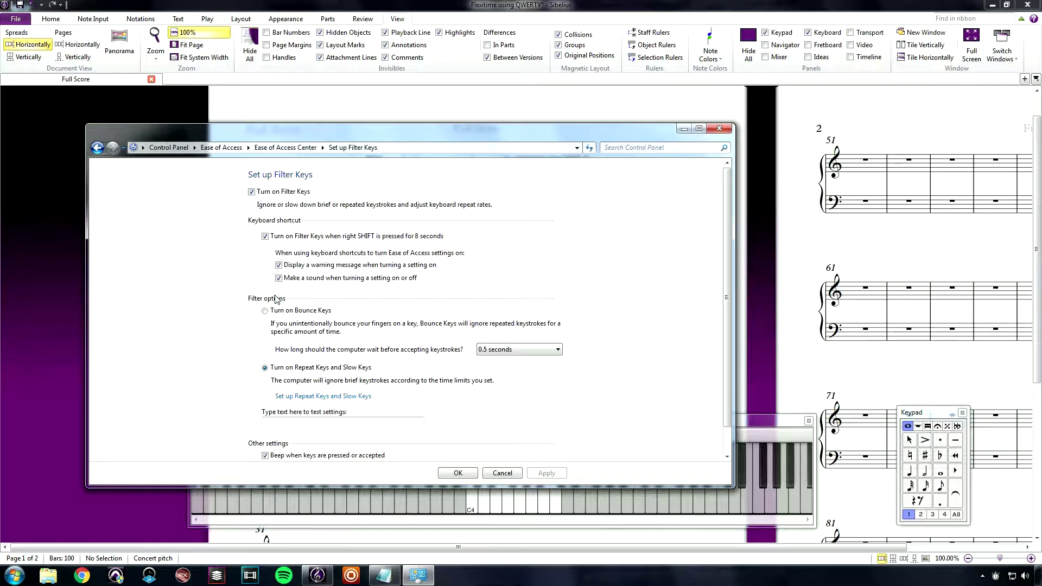
left_click(266, 368)
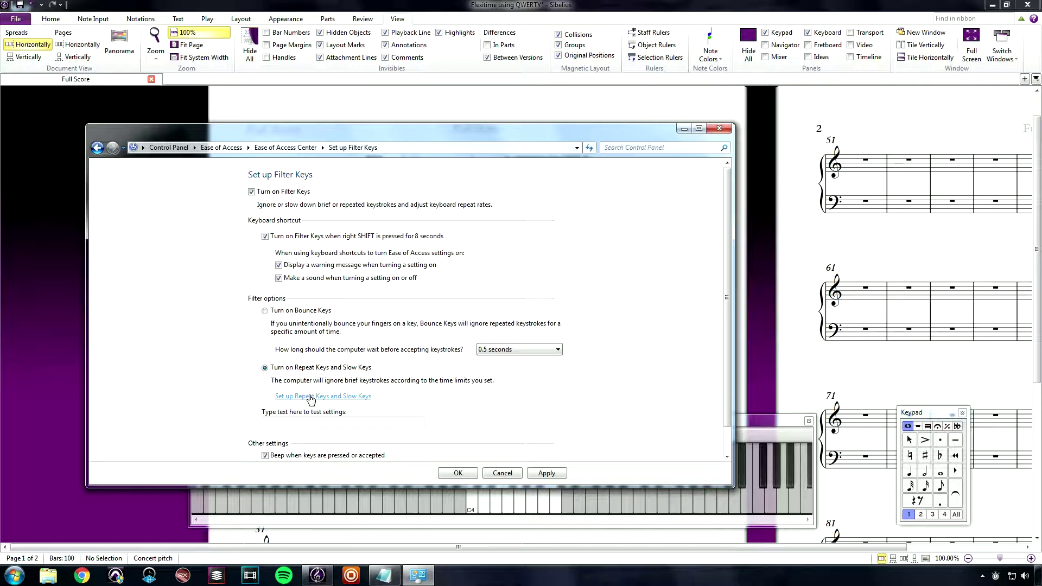
left_click(311, 398)
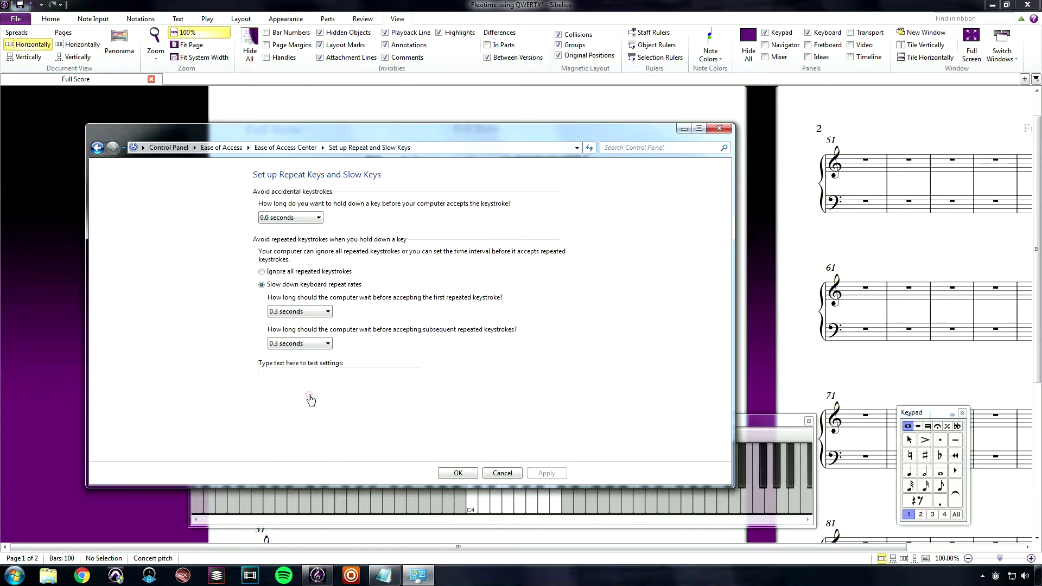
left_click(262, 273)
left_click(546, 474)
left_click(719, 128)
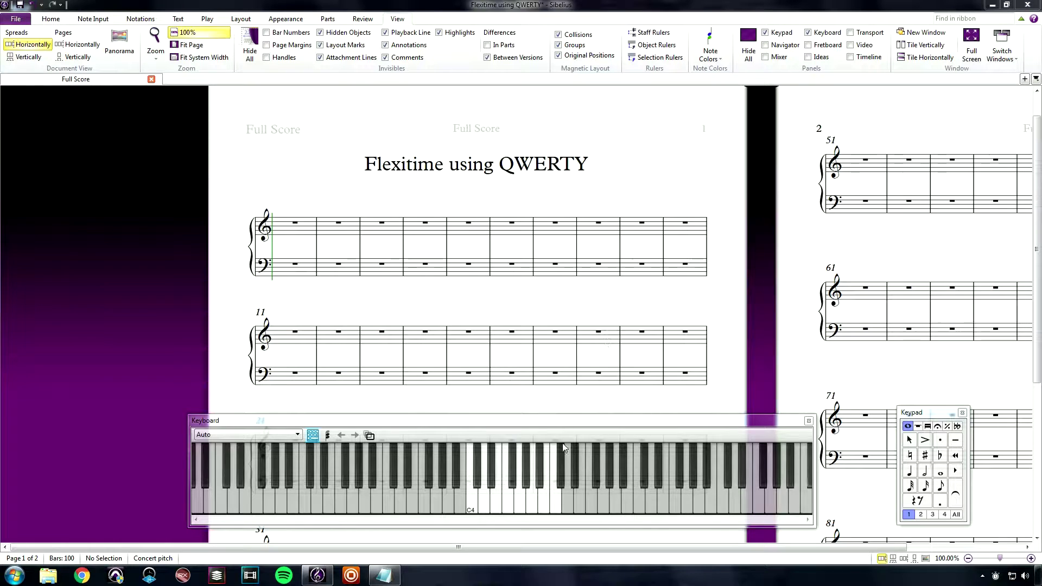
Test a G note, then start Flexi-time recording from treble bar 1.
left_click(538, 423)
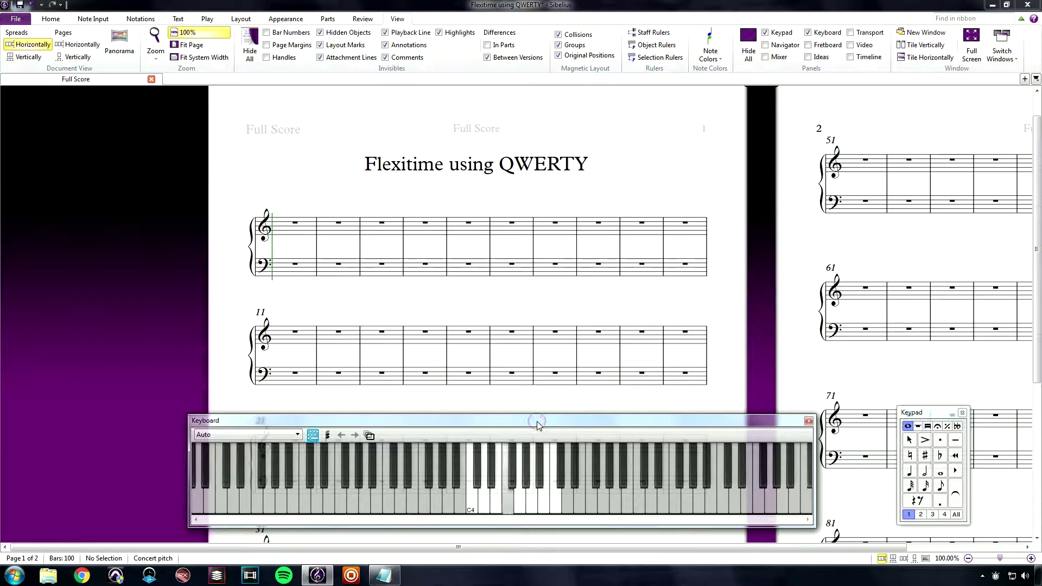
key("g")
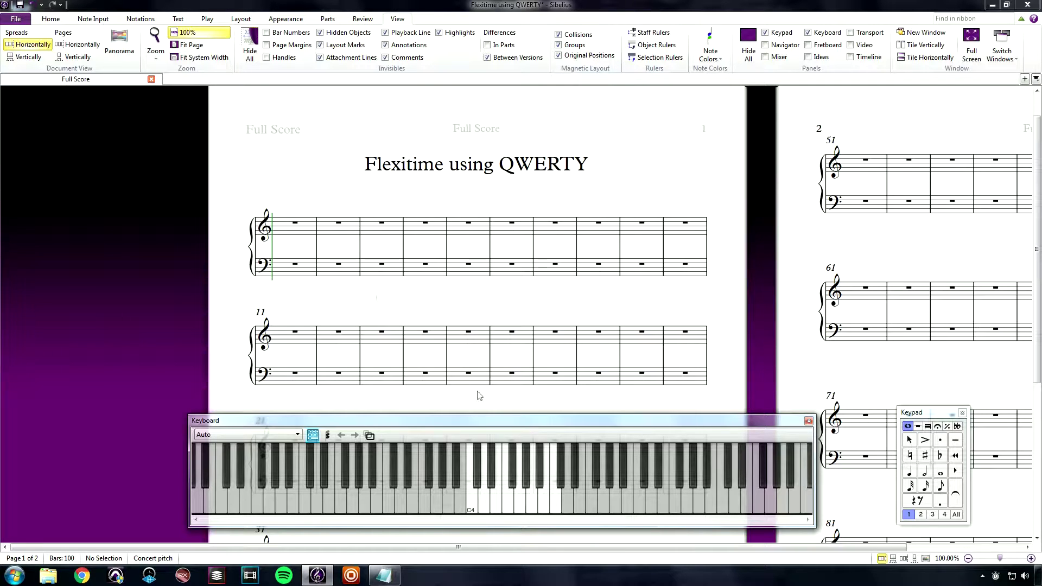
left_click(280, 232)
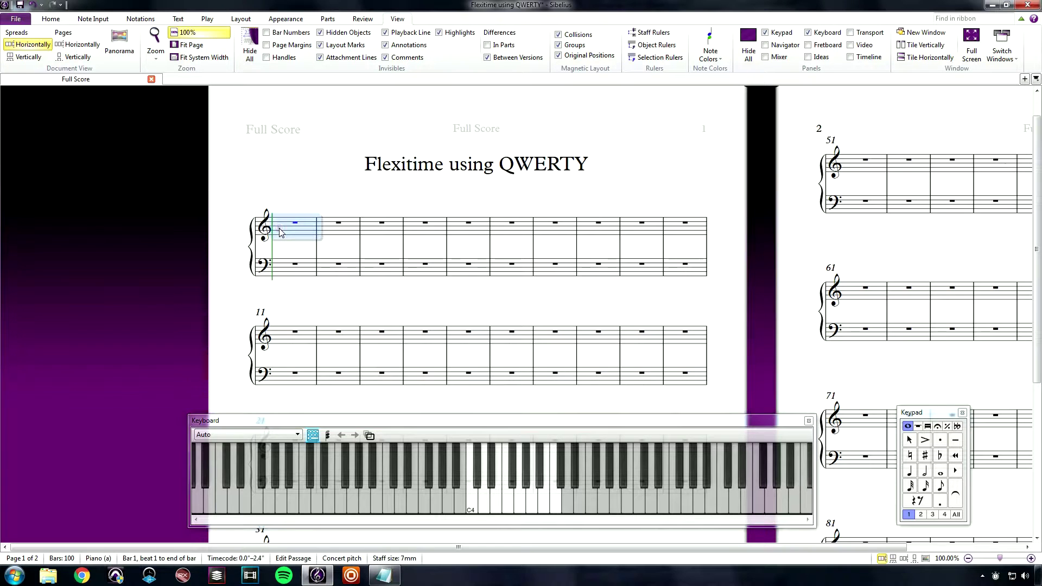
left_click(210, 22)
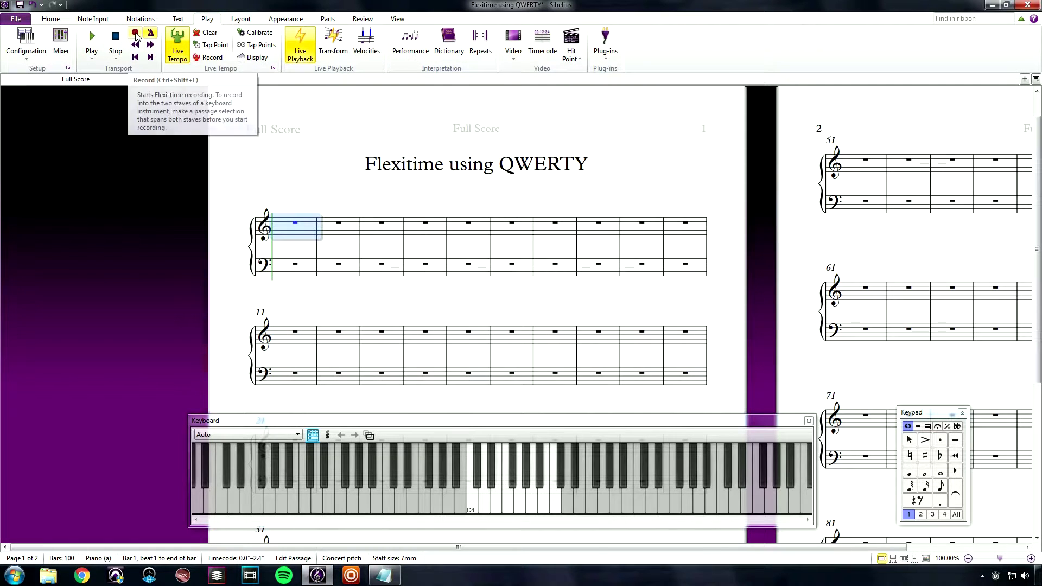
left_click(135, 33)
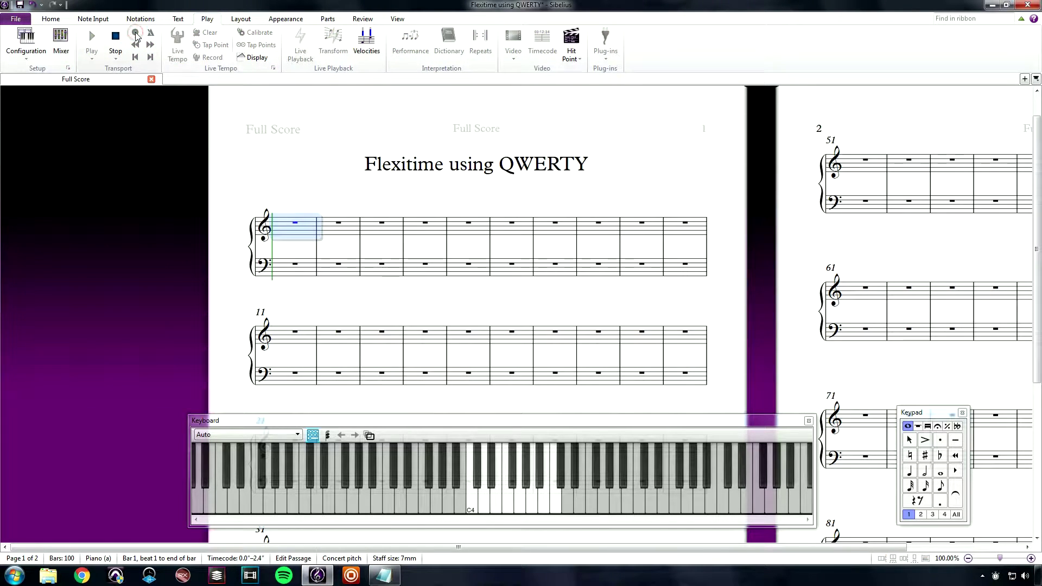
Play the treble melody on F, G and T keys through bars 1–4, then long D notes in bars 5–8.
key("f")
key("g")
key("t")
key("f")
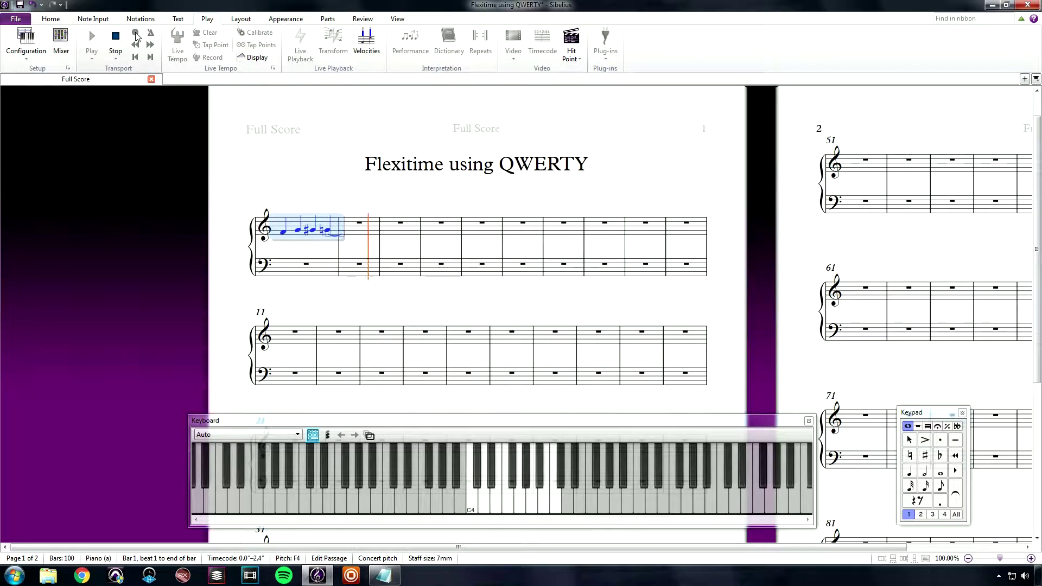
key("f")
key("g")
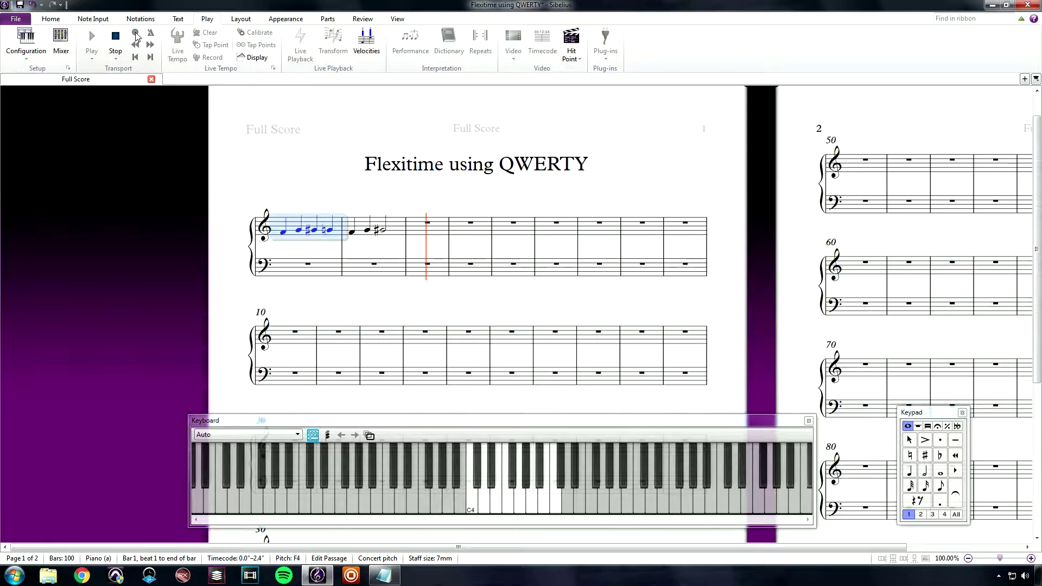
key("g")
key("f")
key("g")
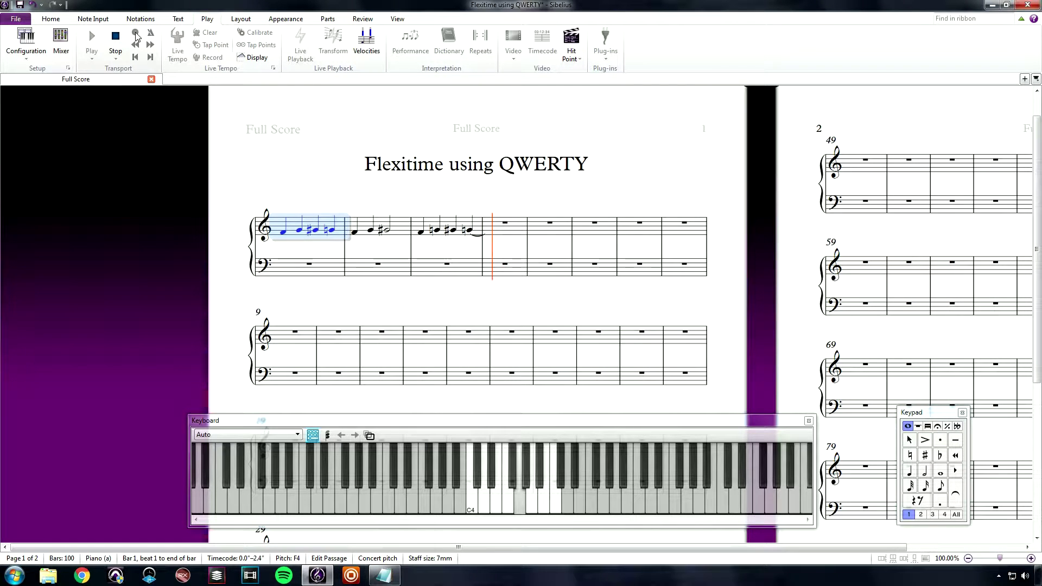
key("g")
key("f")
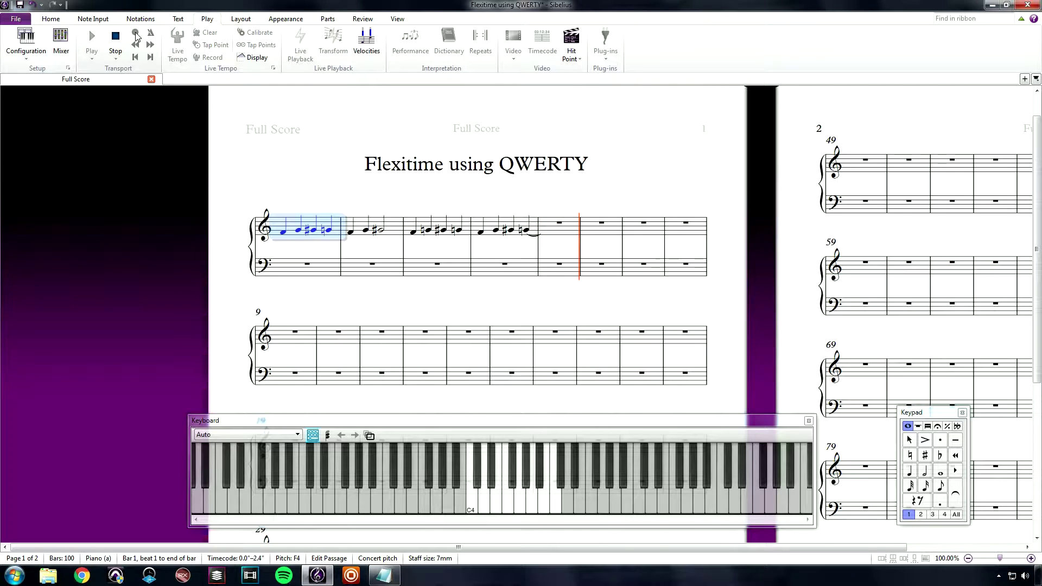
key("d")
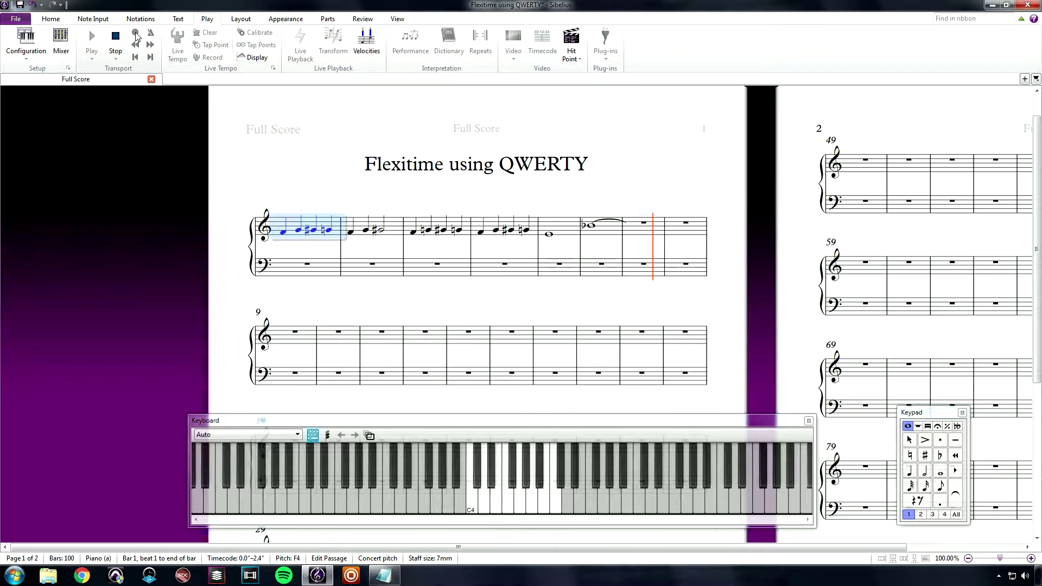
key("d")
key("d")
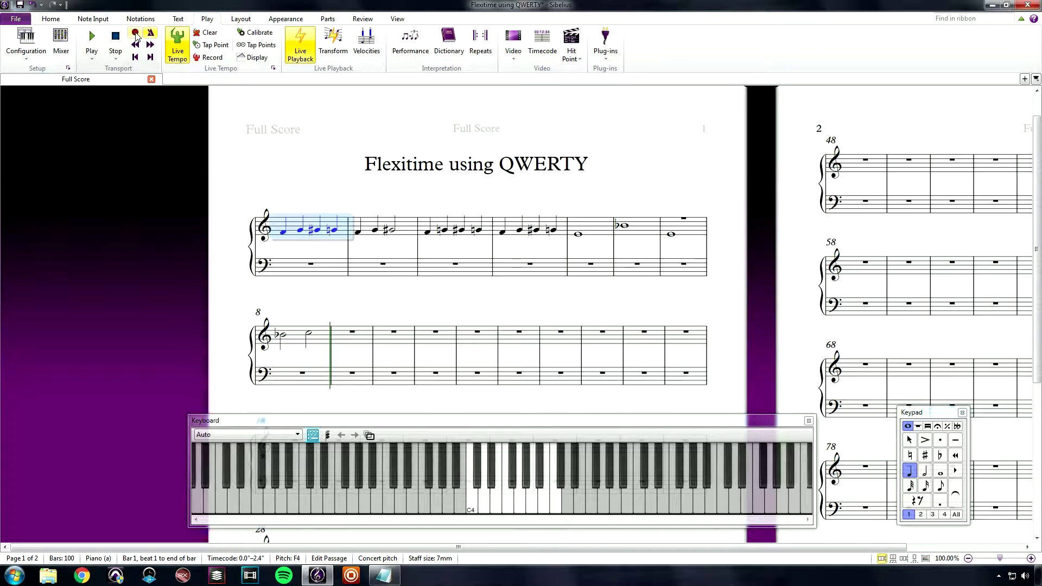
Drop the input octave two steps with Z and start Flexi-time recording from bass bar 1.
key("z")
key("z")
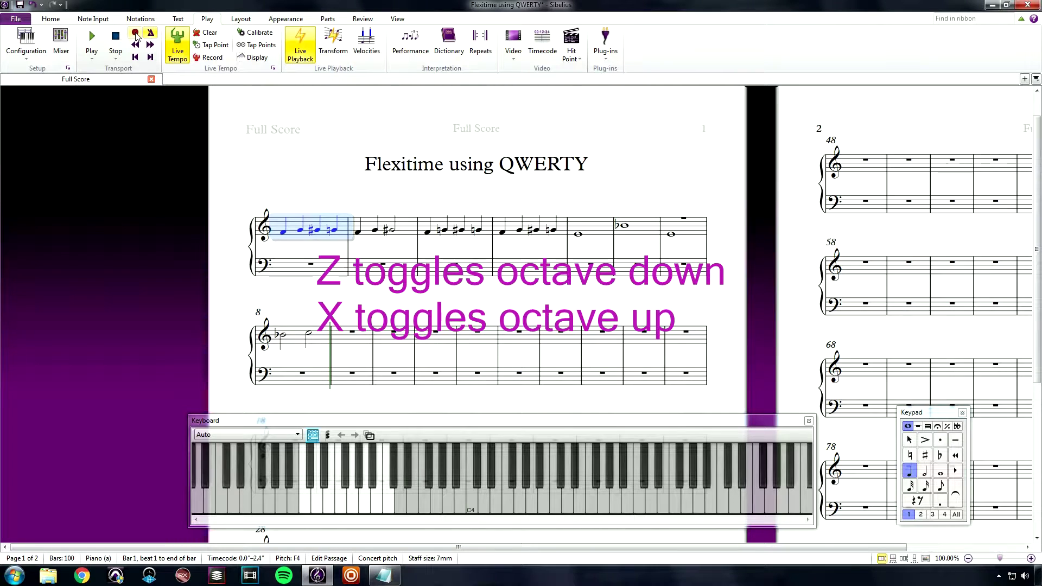
key("x")
key("x")
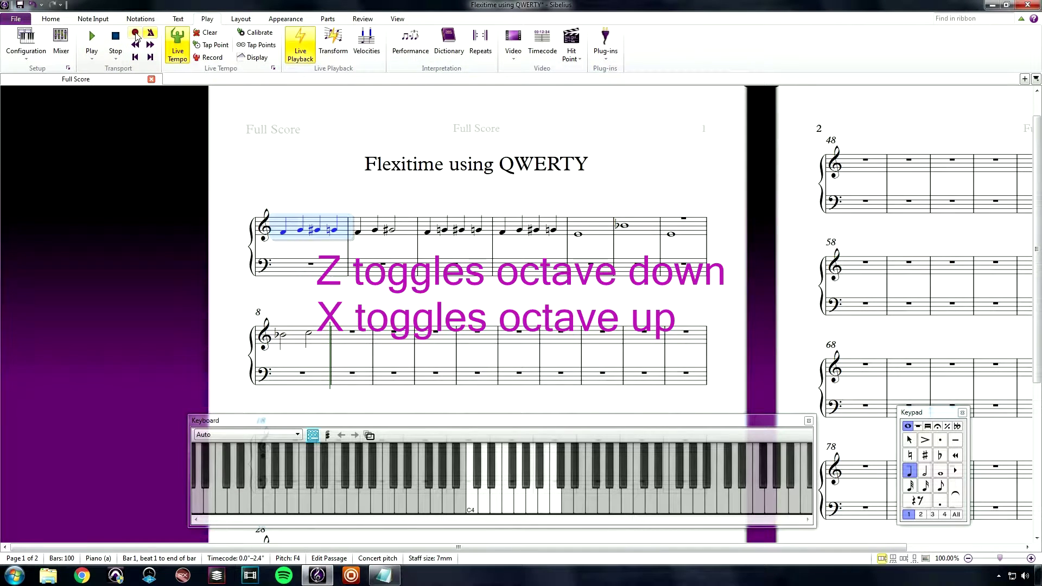
key("z")
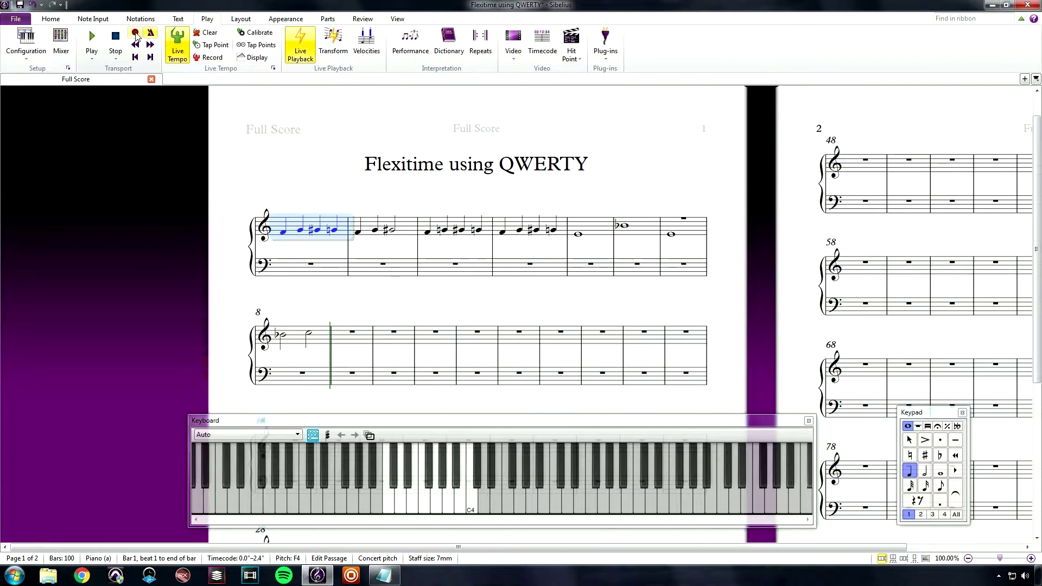
key("z")
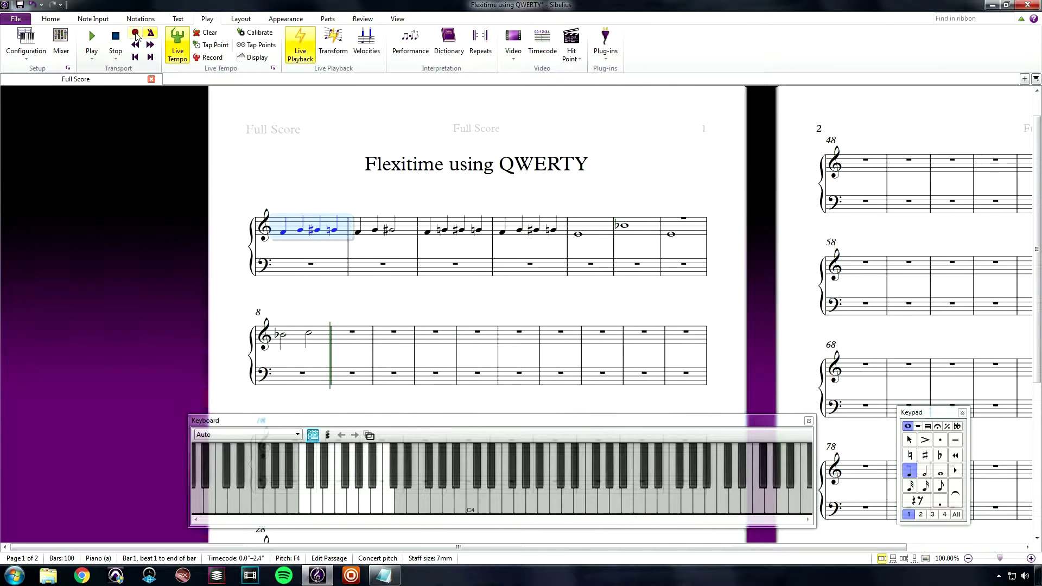
left_click(282, 273)
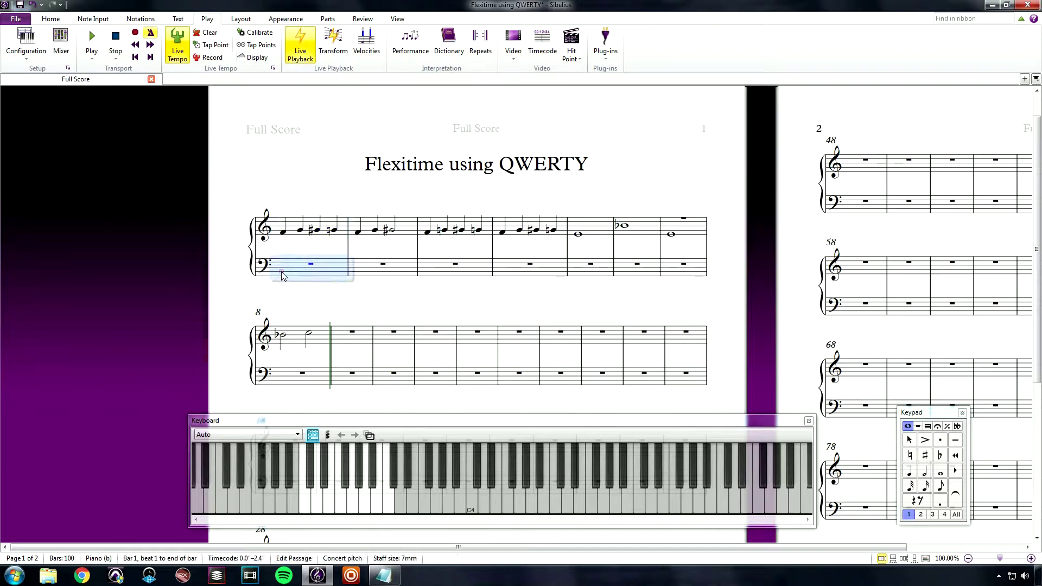
left_click(135, 33)
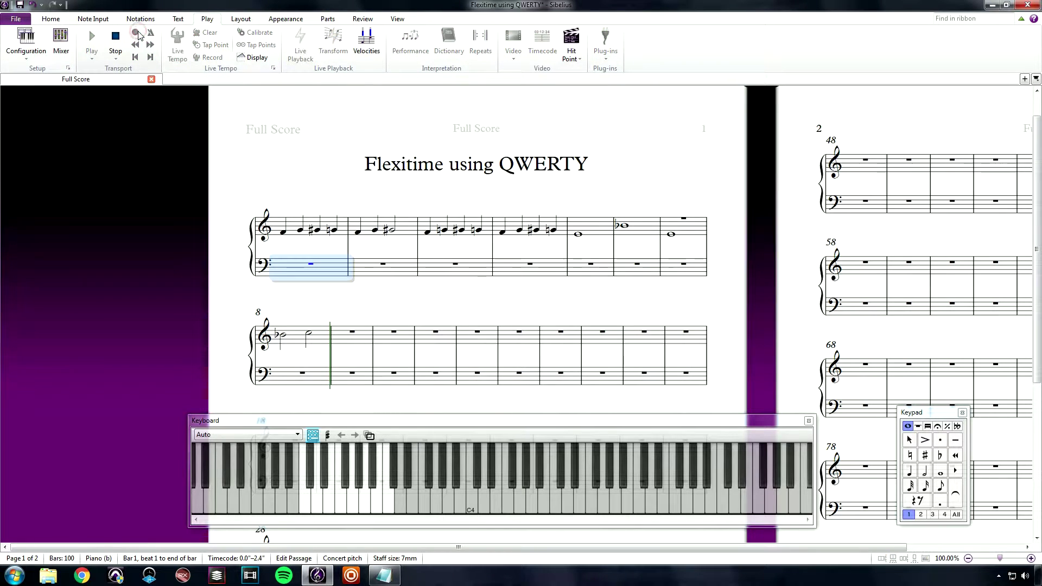
Play the bass line (F, F, F, E, D, K), stop recording, and close the Keyboard panel.
key("f")
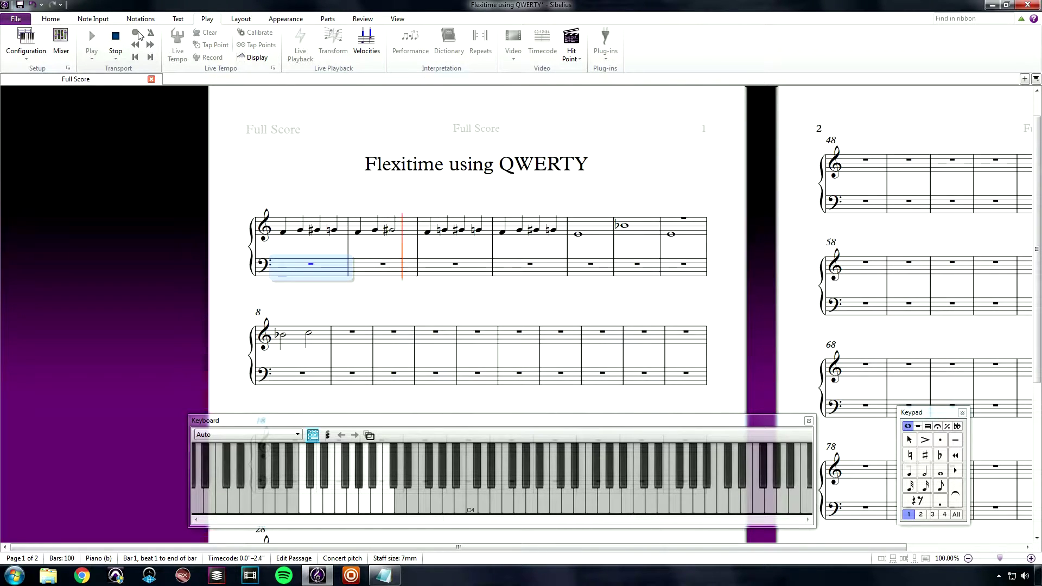
key("f")
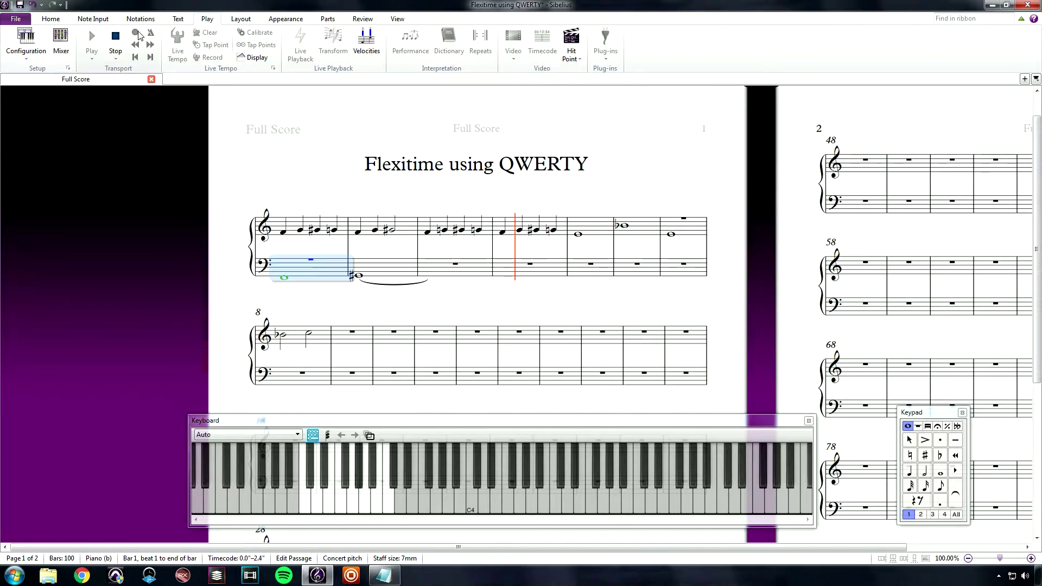
key("f")
key("e")
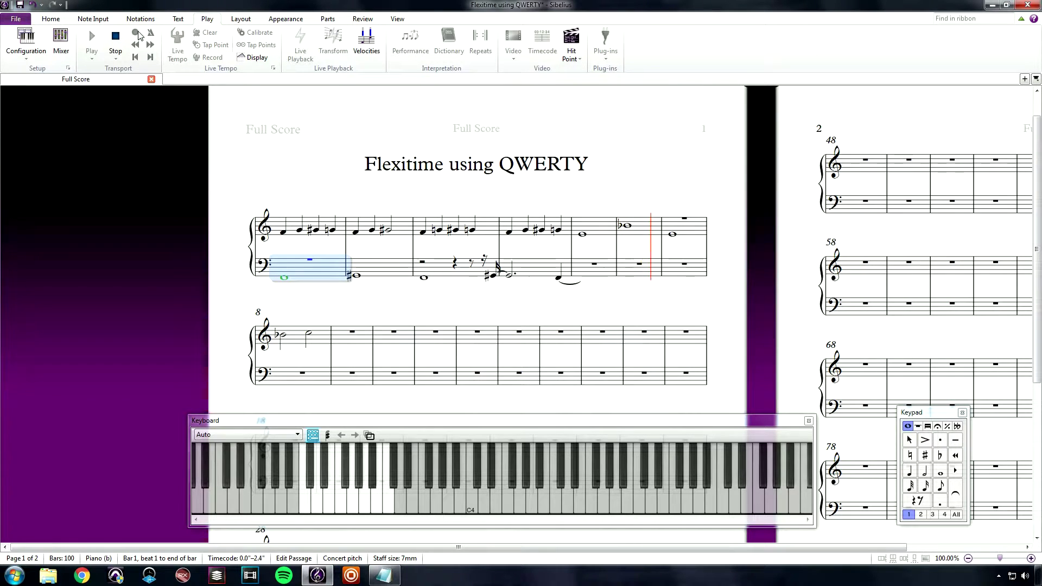
key("d")
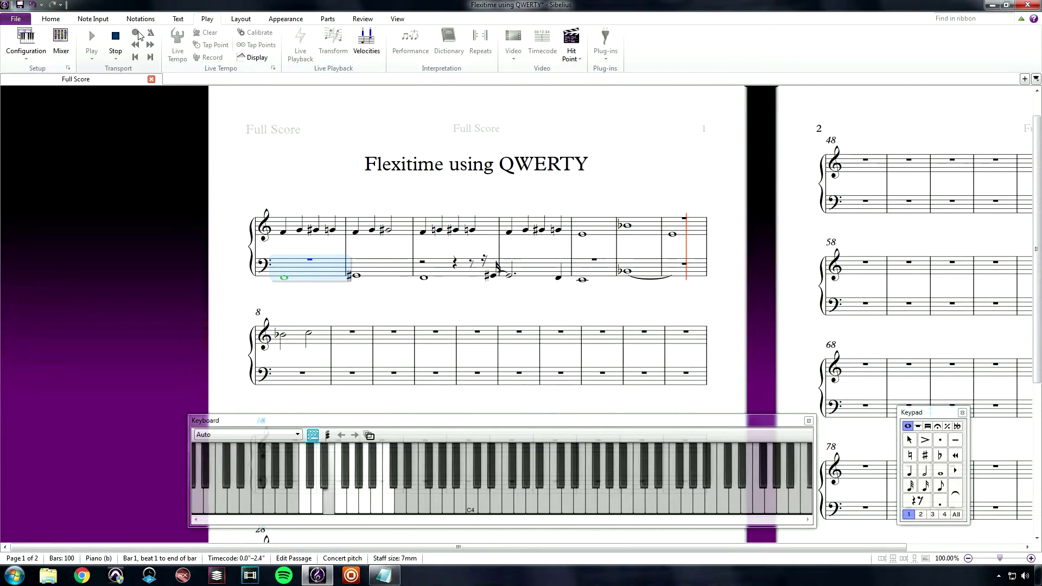
key("k")
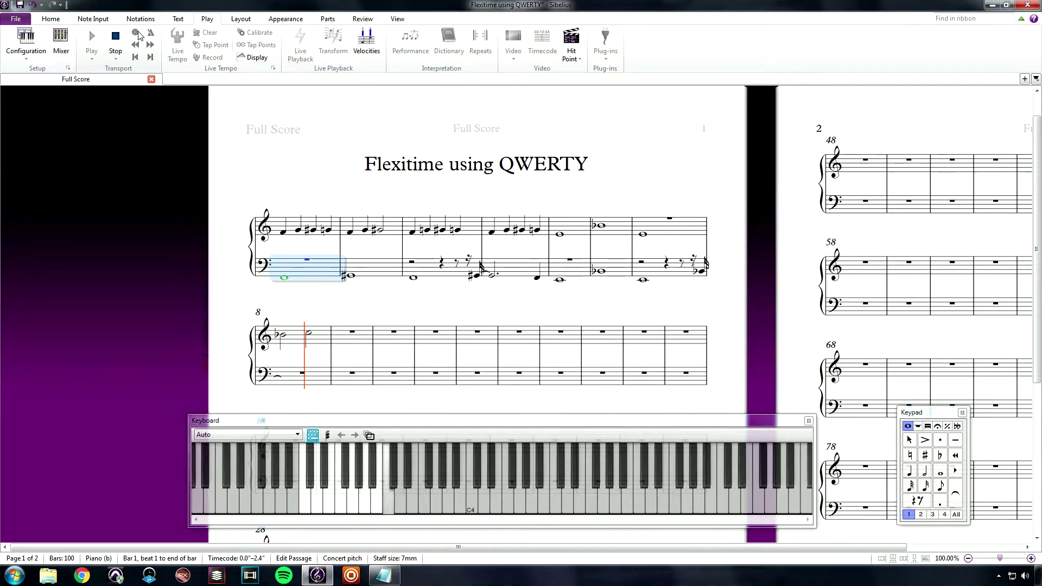
key("Escape")
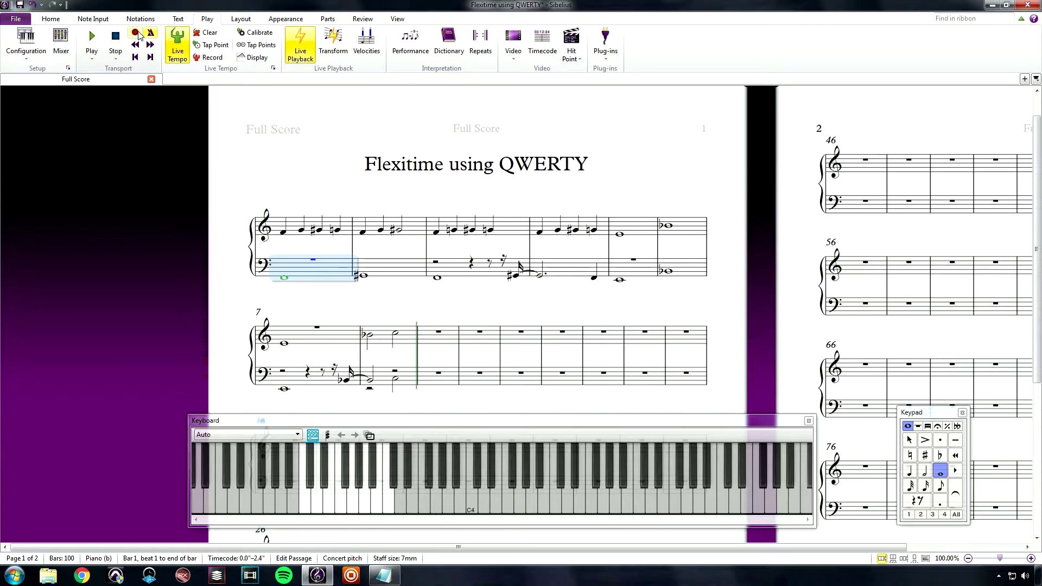
key("ctrl+alt+b")
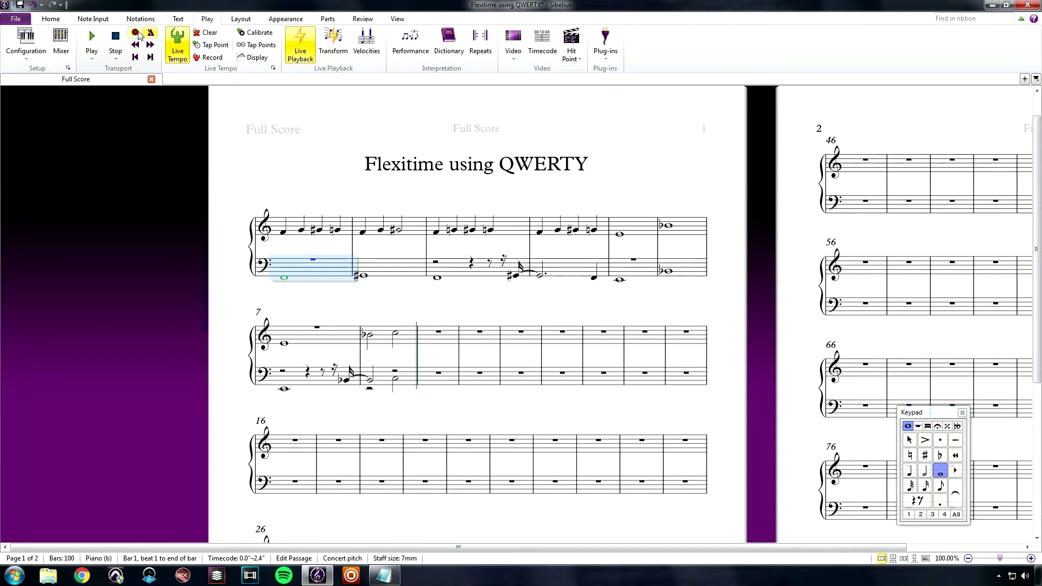
Select bars 1–8 on both treble and bass staves and show the Note Input tab.
left_click(296, 226)
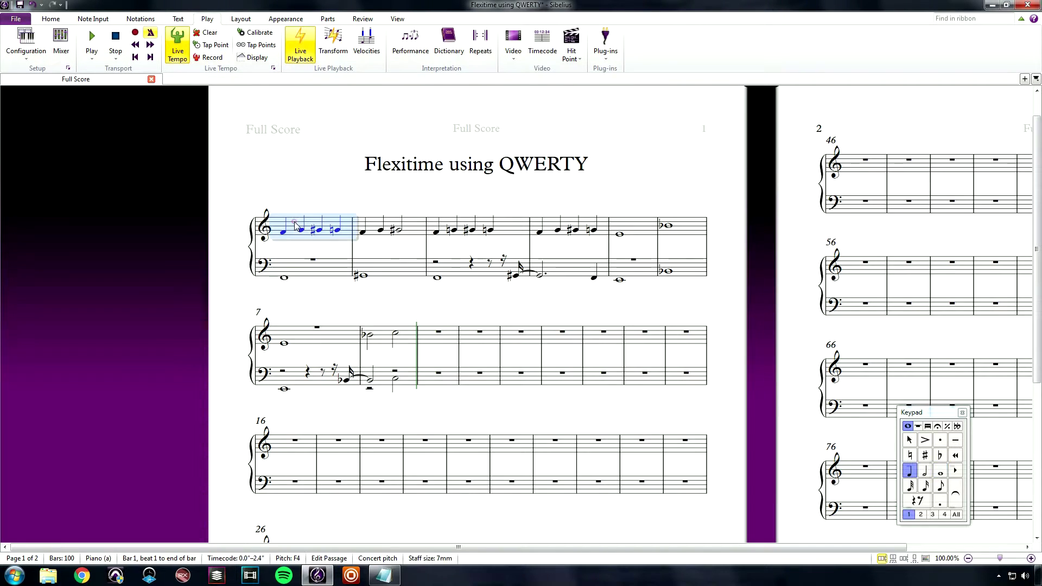
left_click(411, 383, "shift")
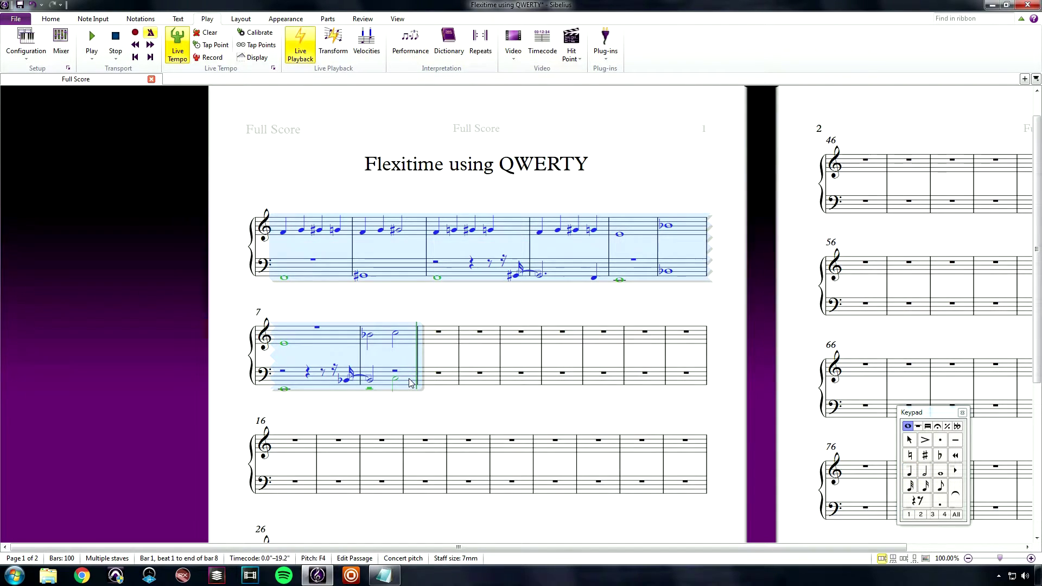
left_click(94, 19)
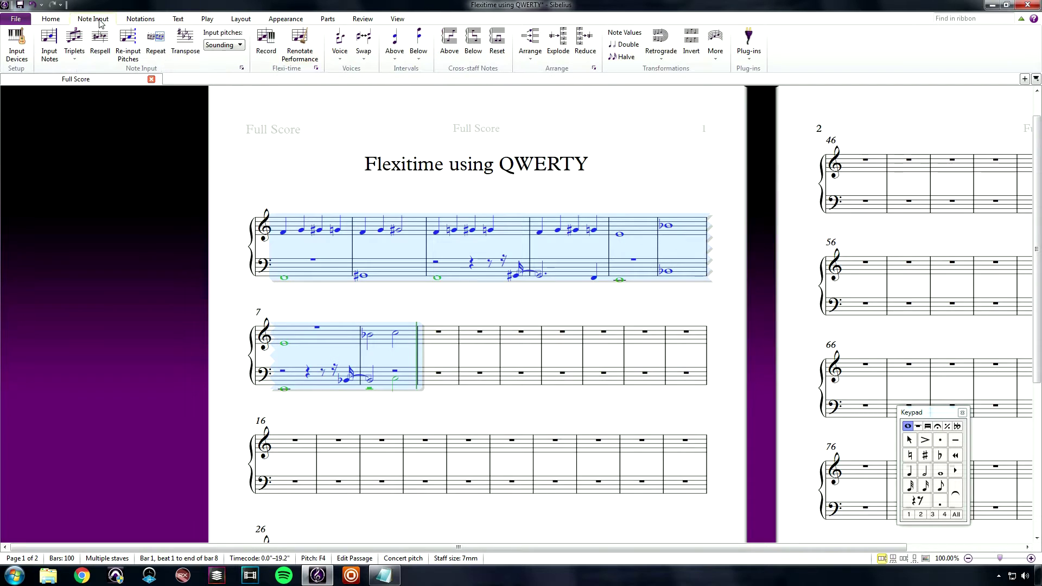